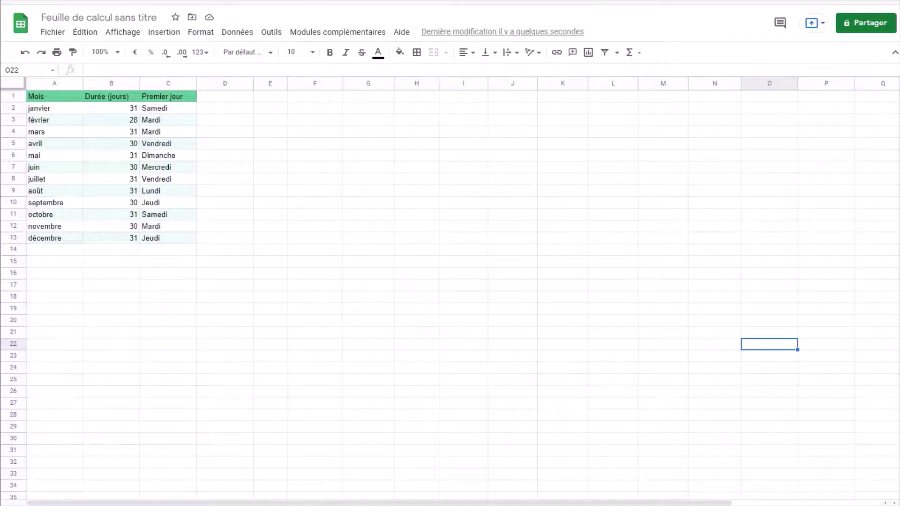
# - Start a pivot table from A1:C13, placed on the existing sheet at cell F1
pyautogui.moveTo(51, 98)
pyautogui.mouseDown()
pyautogui.moveTo(151, 184)
pyautogui.moveTo(176, 239)
pyautogui.mouseUp()
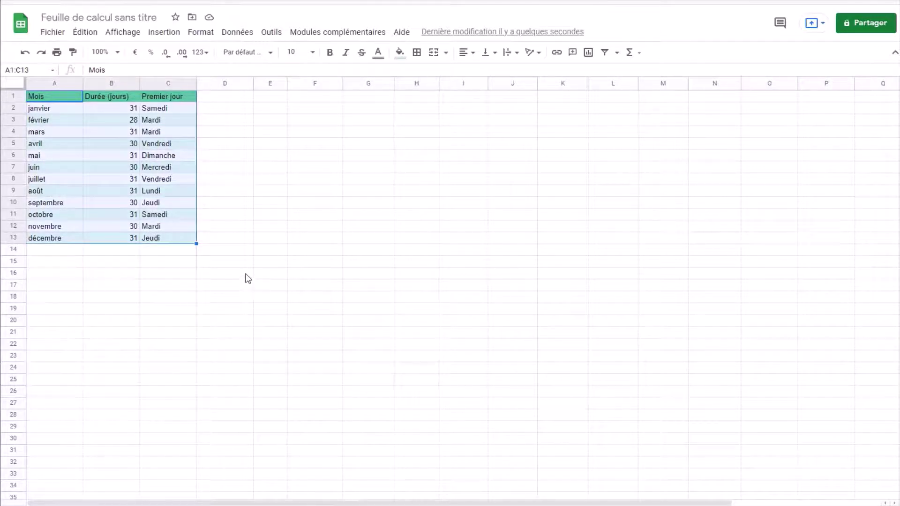
pyautogui.click(238, 39)
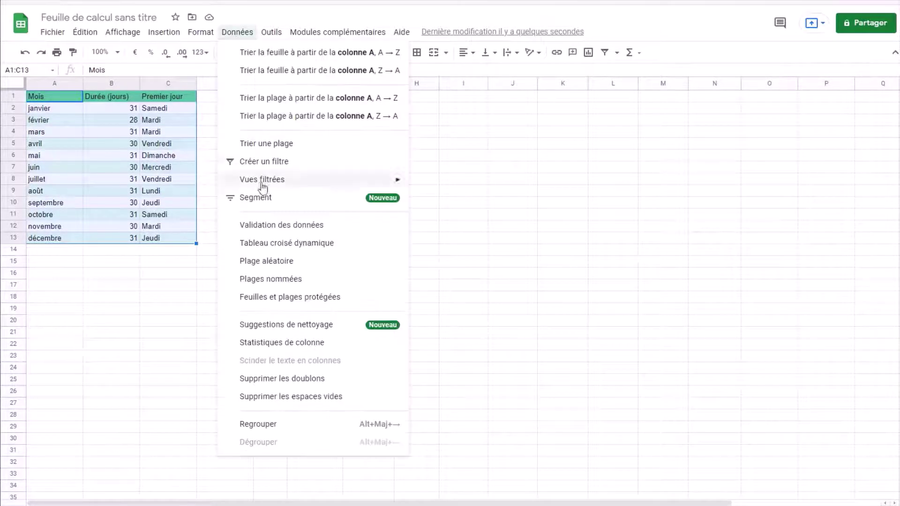
pyautogui.click(276, 247)
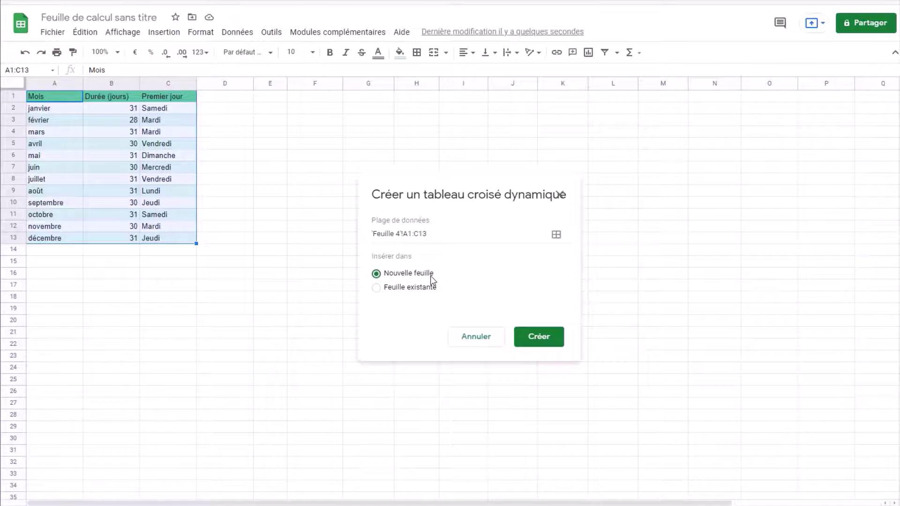
pyautogui.click(428, 291)
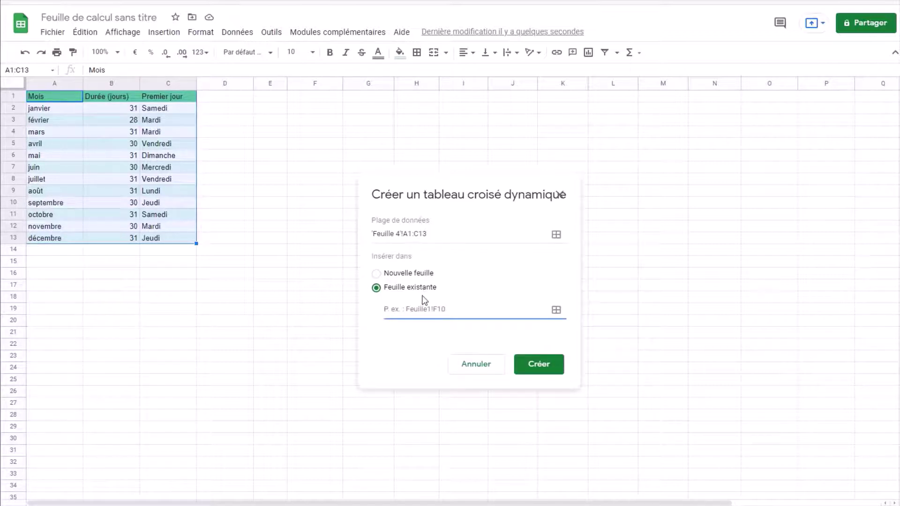
pyautogui.click(312, 97)
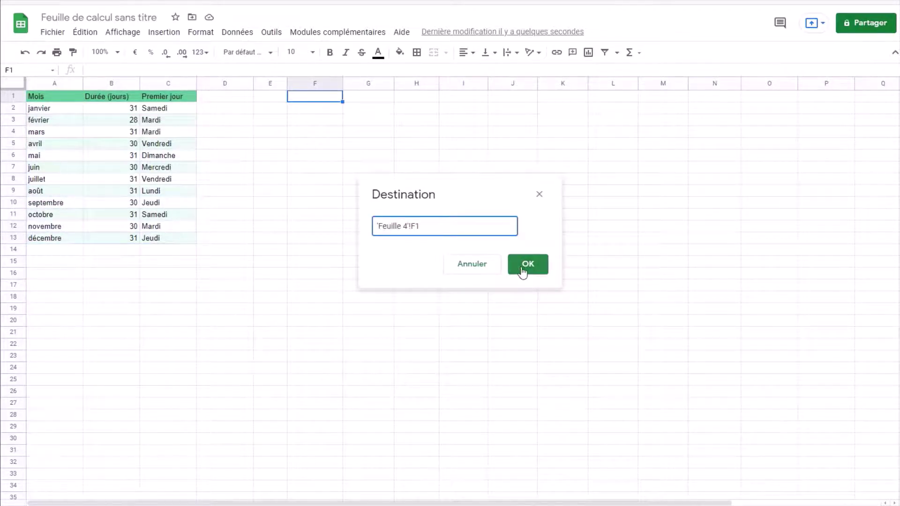
pyautogui.click(523, 270)
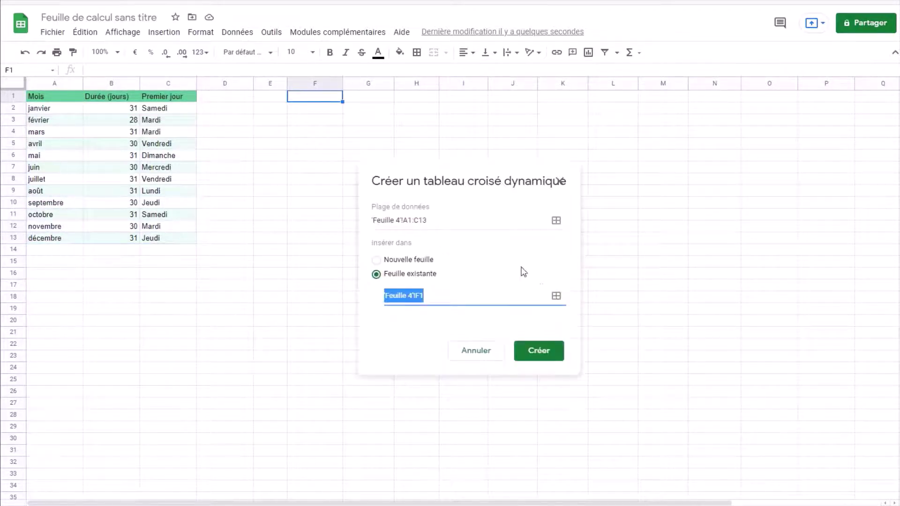
# - Create the pivot with Durée (jours) as rows and COUNTA of Mois as values
pyautogui.click(557, 357)
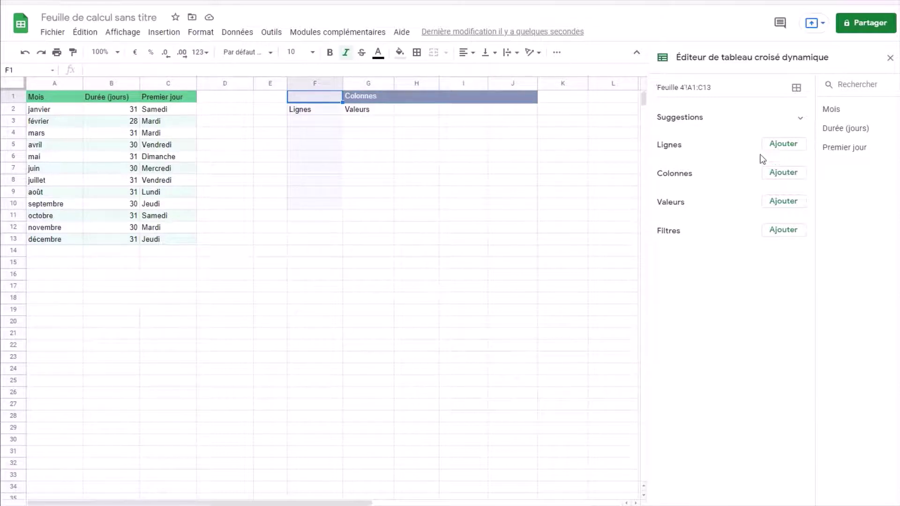
pyautogui.click(782, 150)
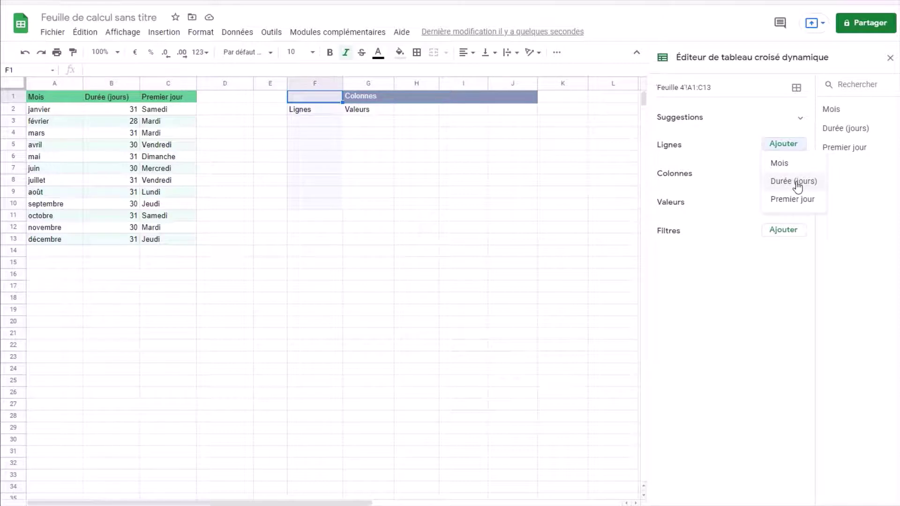
pyautogui.click(851, 187)
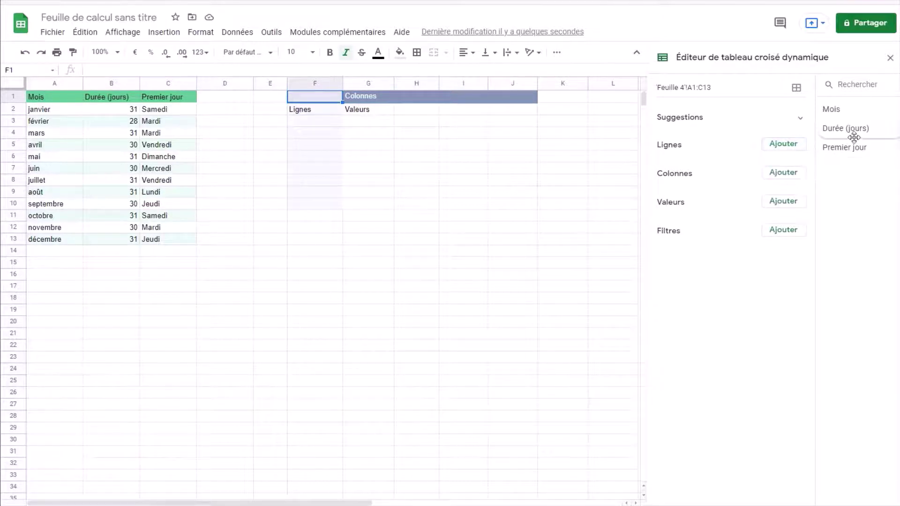
pyautogui.moveTo(857, 129); pyautogui.dragTo(671, 167)
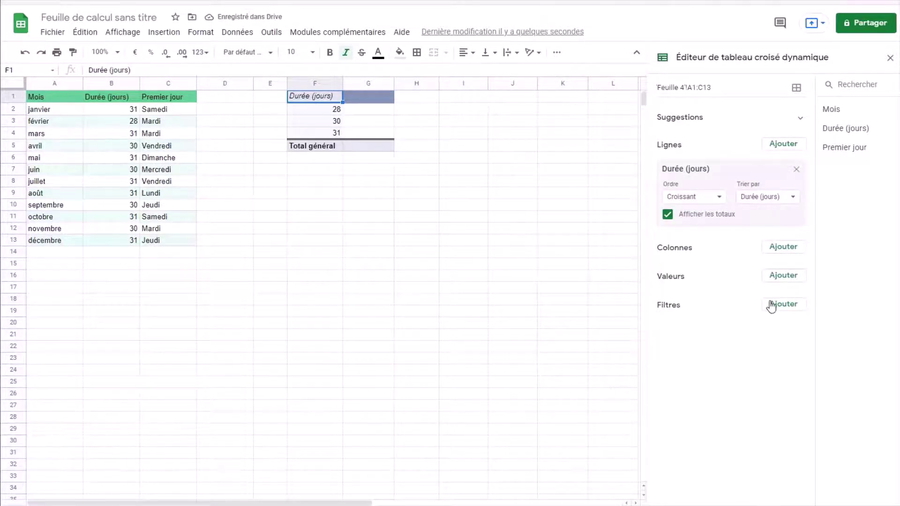
pyautogui.click(783, 275)
pyautogui.click(780, 323)
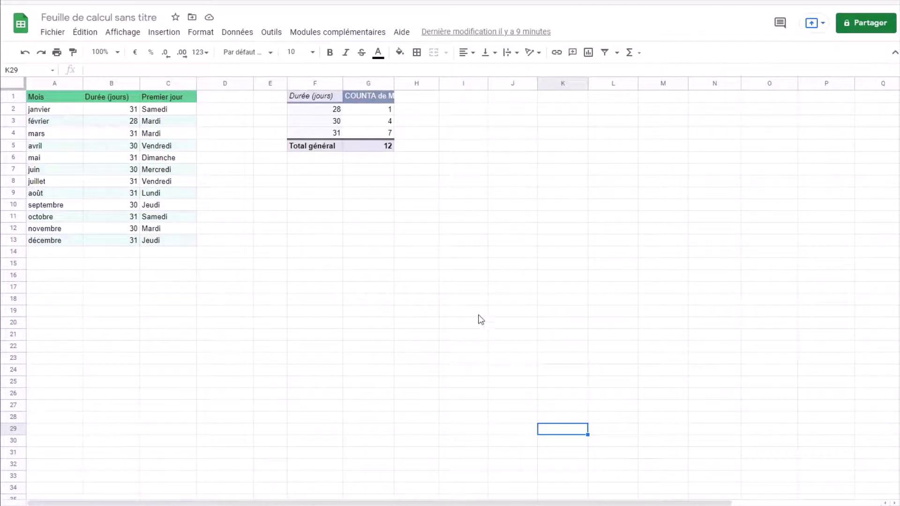
# - Add Premier jour to the pivot as rows, with durations 28, 30, 31 as columns
pyautogui.click(366, 133)
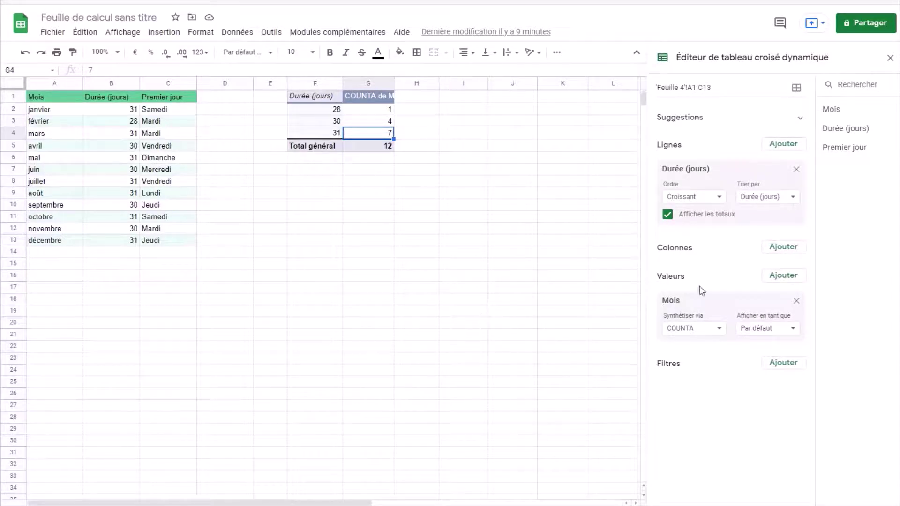
pyautogui.click(778, 249)
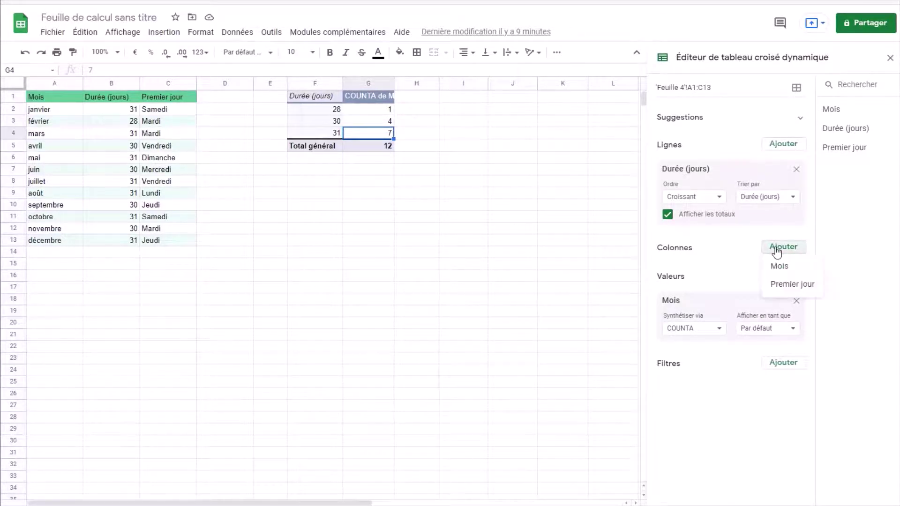
pyautogui.click(793, 284)
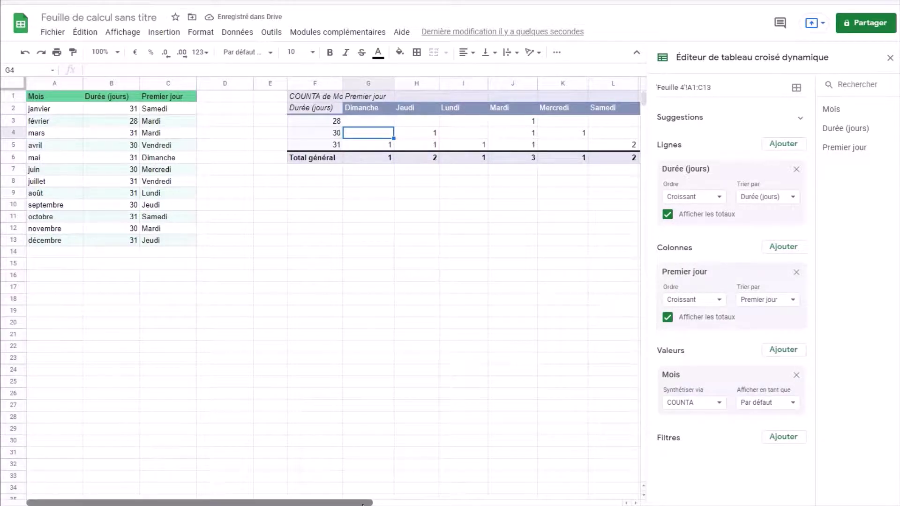
pyautogui.moveTo(364, 503); pyautogui.dragTo(399, 505)
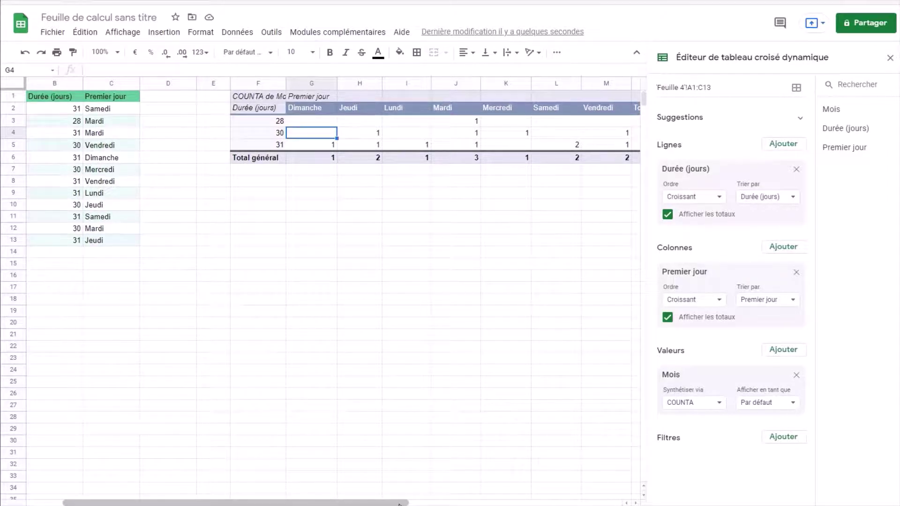
pyautogui.moveTo(684, 272)
pyautogui.mouseDown()
pyautogui.moveTo(685, 168)
pyautogui.moveTo(718, 305)
pyautogui.mouseUp()
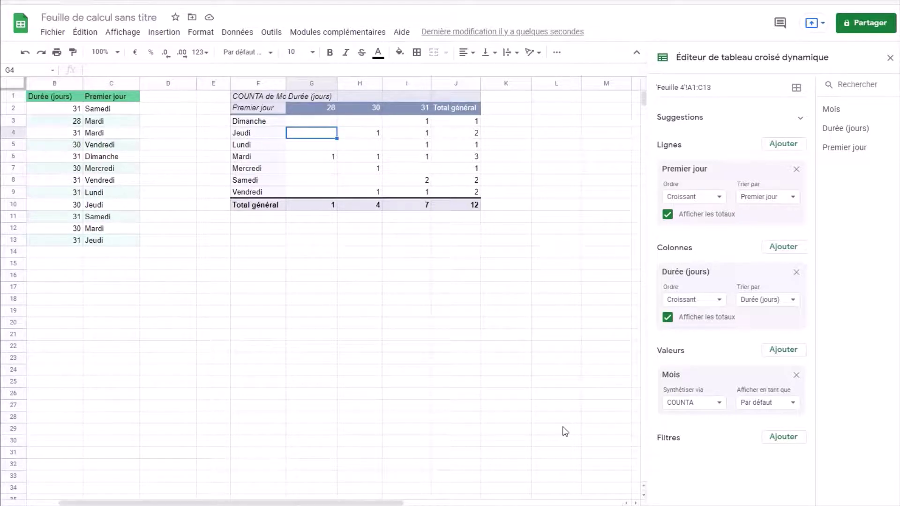
# - Replace Premier jour with Mois in the pivot rows and hide both grand totals
pyautogui.click(685, 170)
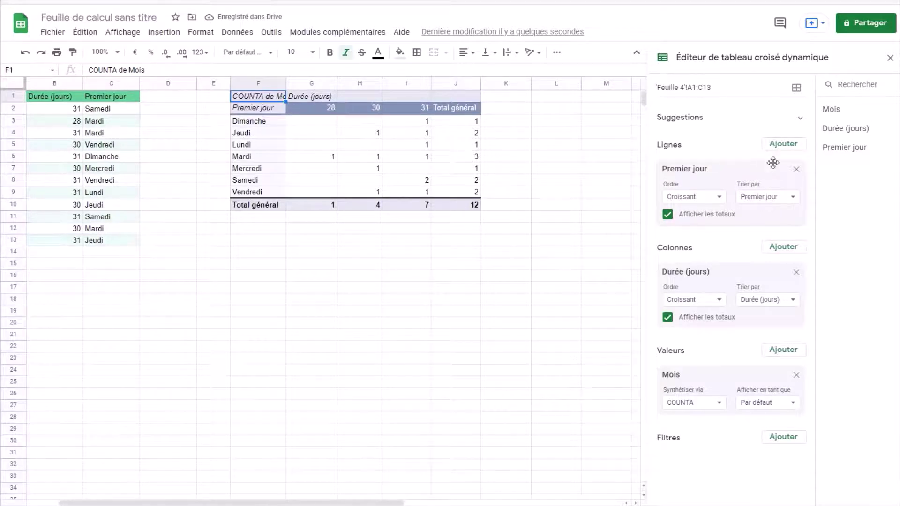
pyautogui.click(797, 170)
pyautogui.click(792, 146)
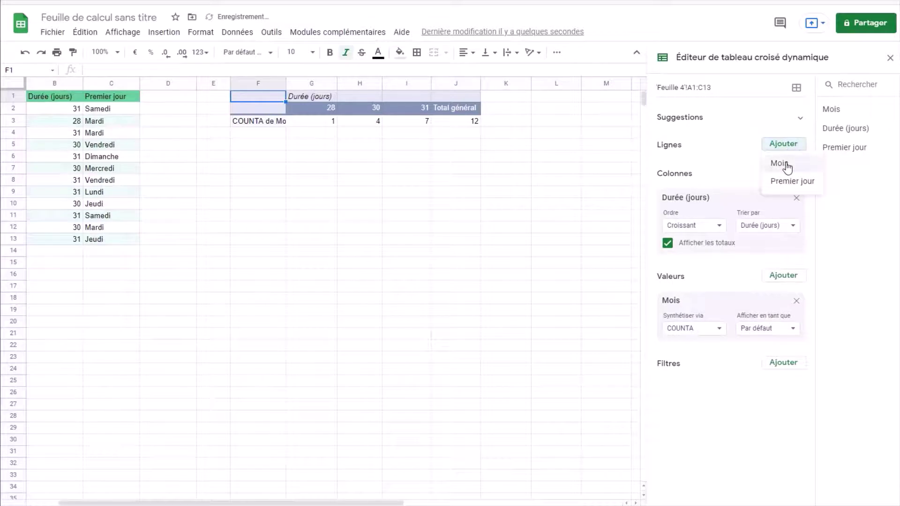
pyautogui.click(780, 163)
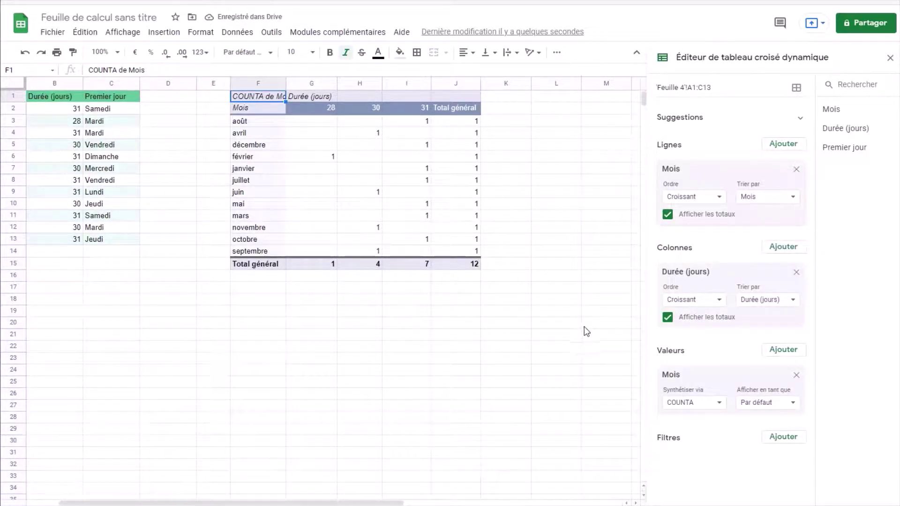
pyautogui.click(668, 214)
pyautogui.click(668, 317)
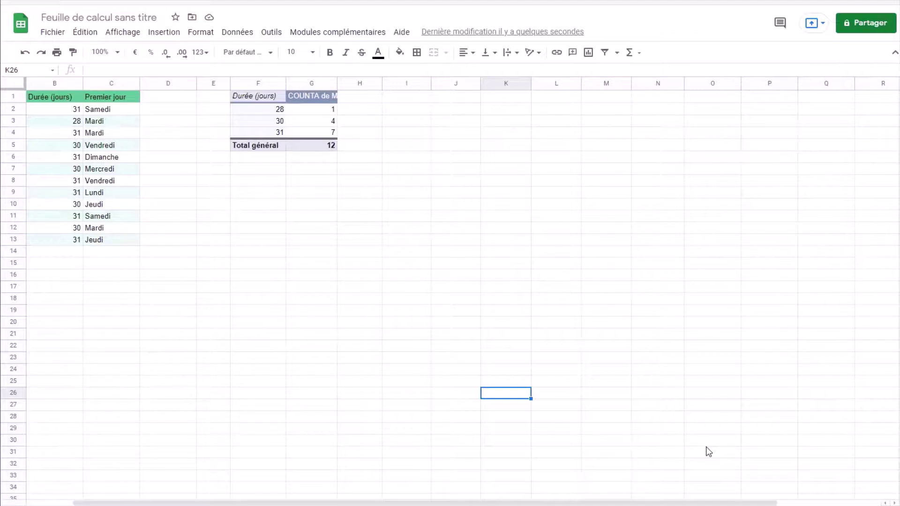
# - Add Premier jour as a row field above Durée (jours), hiding totals and repeating labels
pyautogui.click(302, 124)
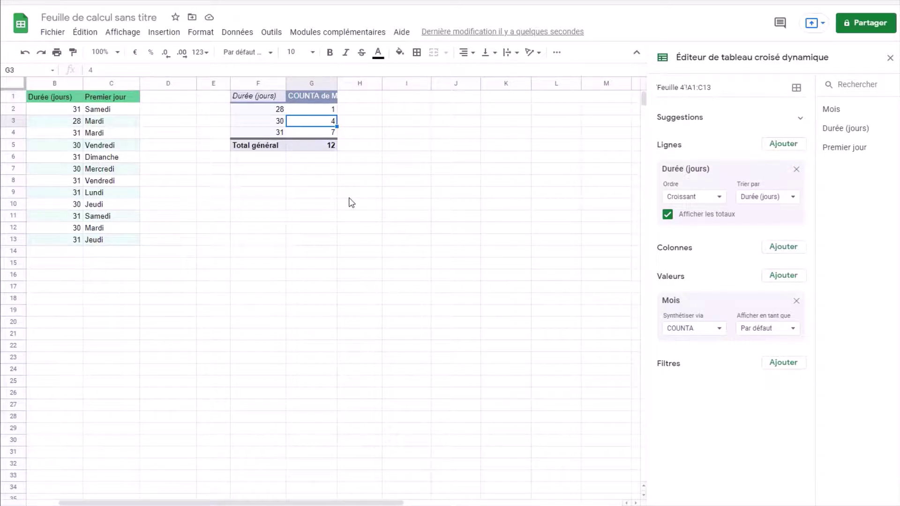
pyautogui.moveTo(846, 148)
pyautogui.mouseDown()
pyautogui.moveTo(815, 188)
pyautogui.moveTo(680, 244)
pyautogui.mouseUp()
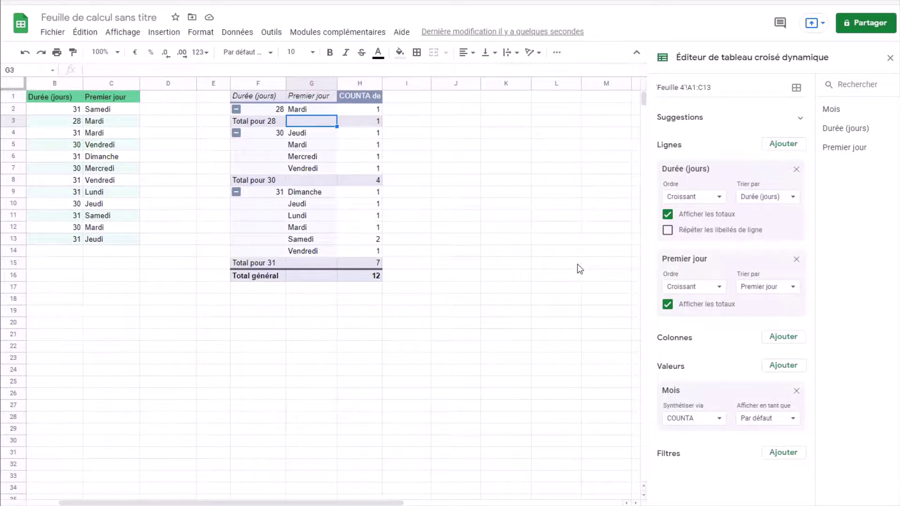
pyautogui.click(668, 215)
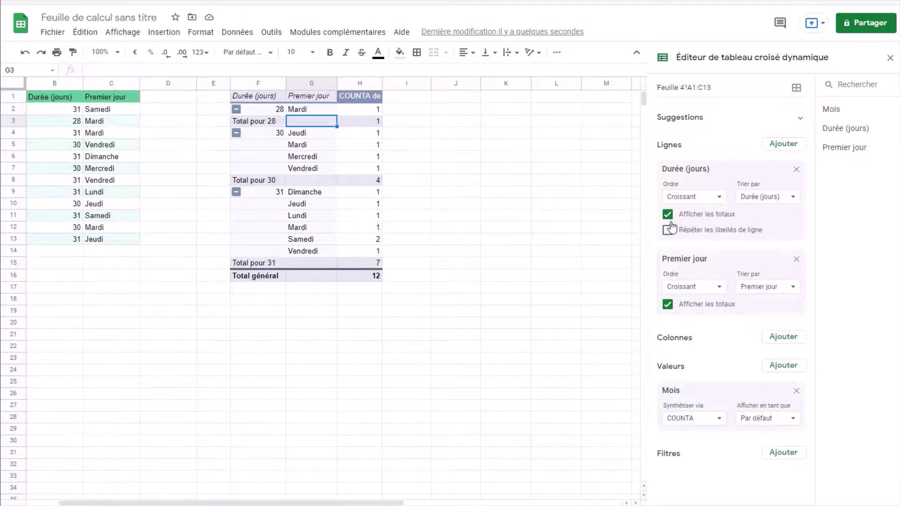
pyautogui.click(667, 304)
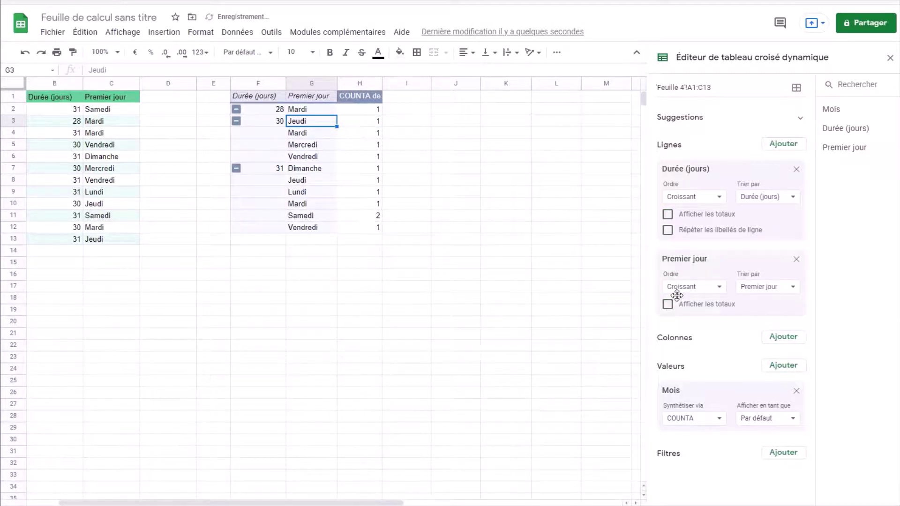
pyautogui.click(668, 231)
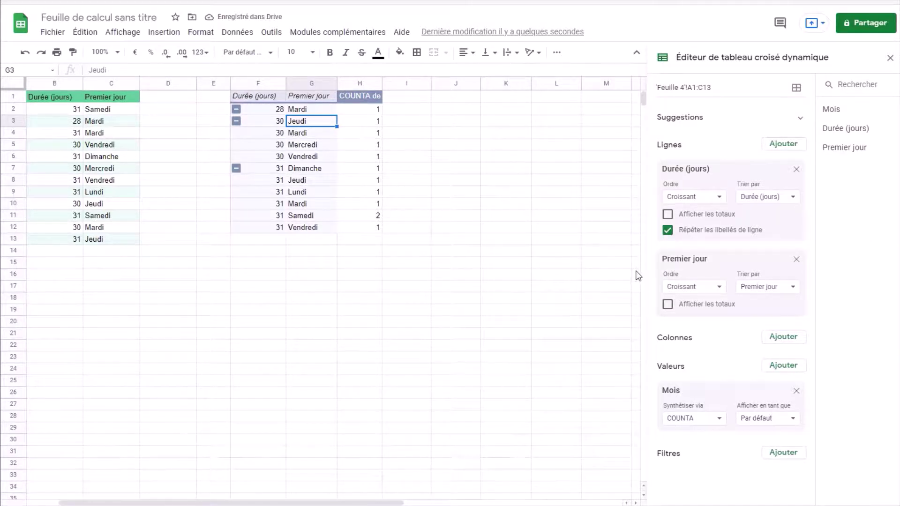
pyautogui.moveTo(695, 263); pyautogui.dragTo(701, 177)
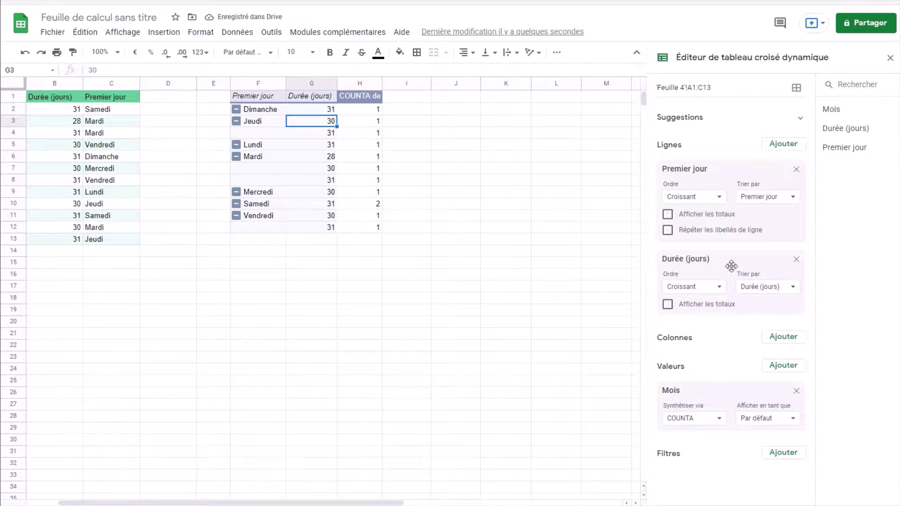
pyautogui.moveTo(729, 265); pyautogui.dragTo(731, 199)
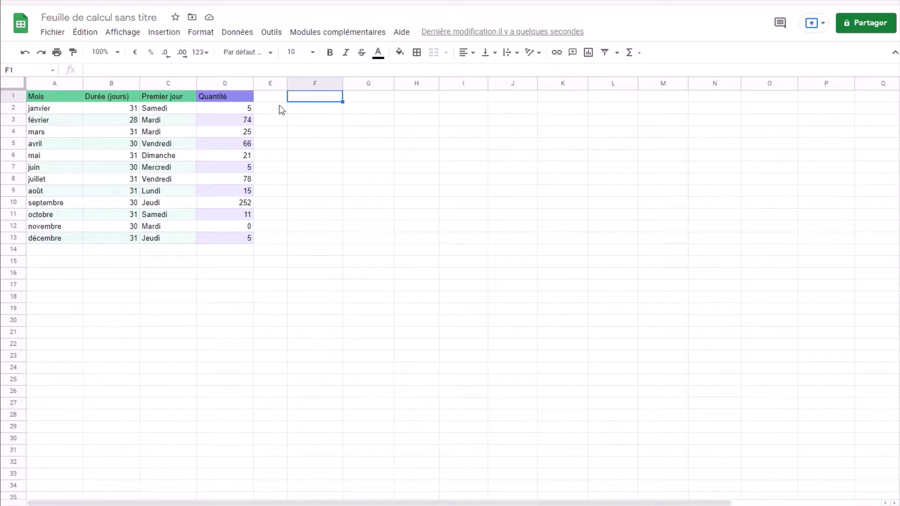
# - Create a new pivot table from A1:D13 on the existing sheet at cell F1
pyautogui.click(248, 32)
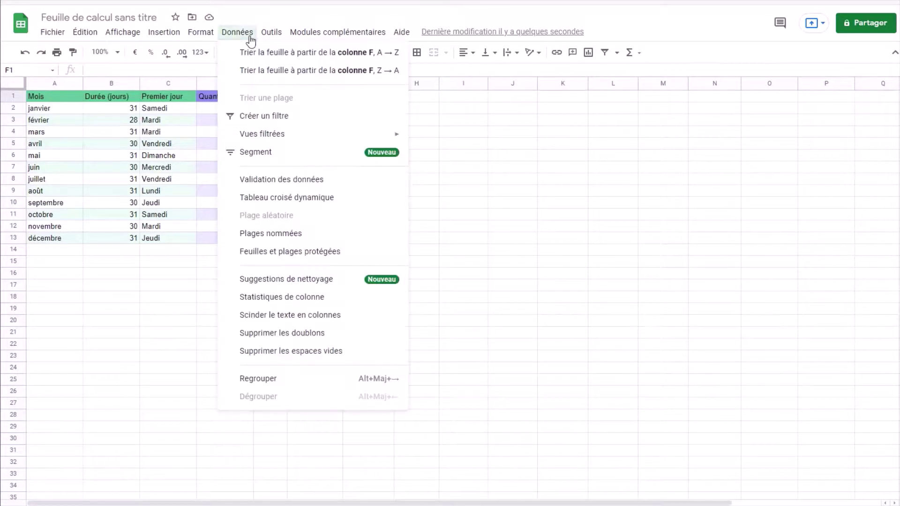
pyautogui.click(300, 197)
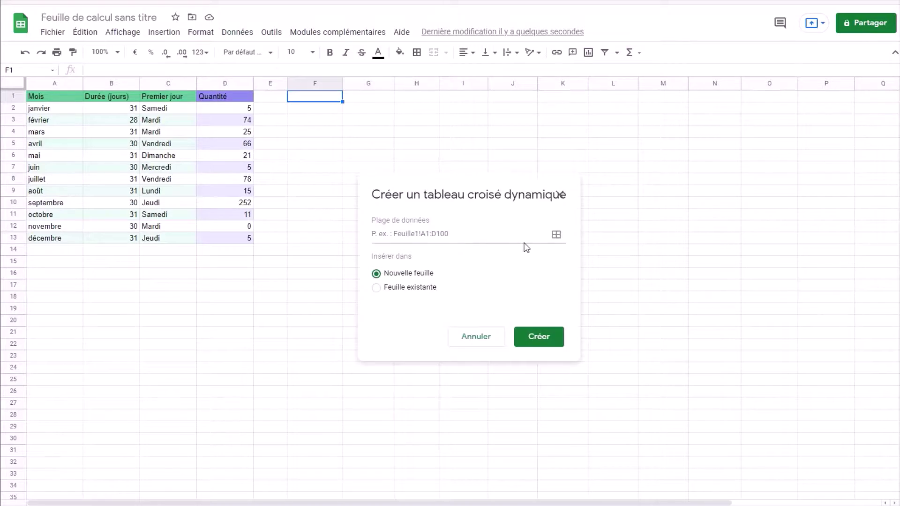
pyautogui.click(469, 239)
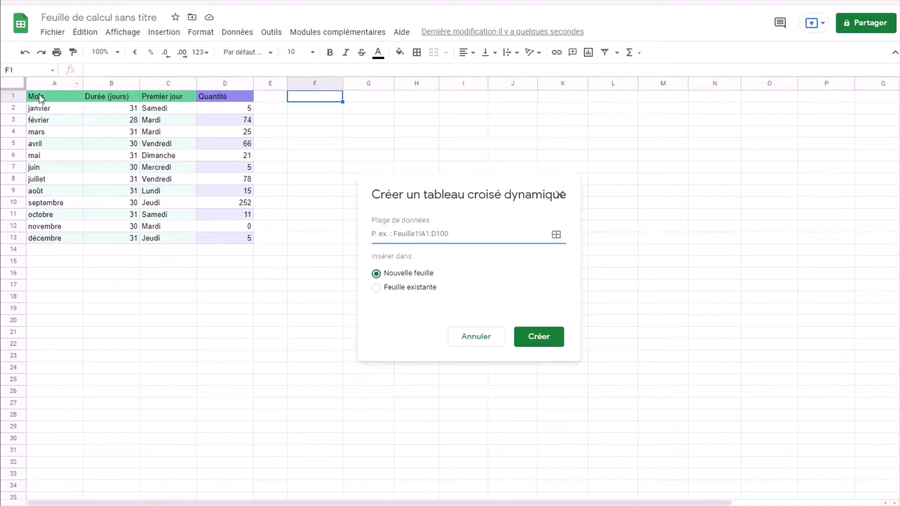
pyautogui.moveTo(40, 96); pyautogui.dragTo(244, 239)
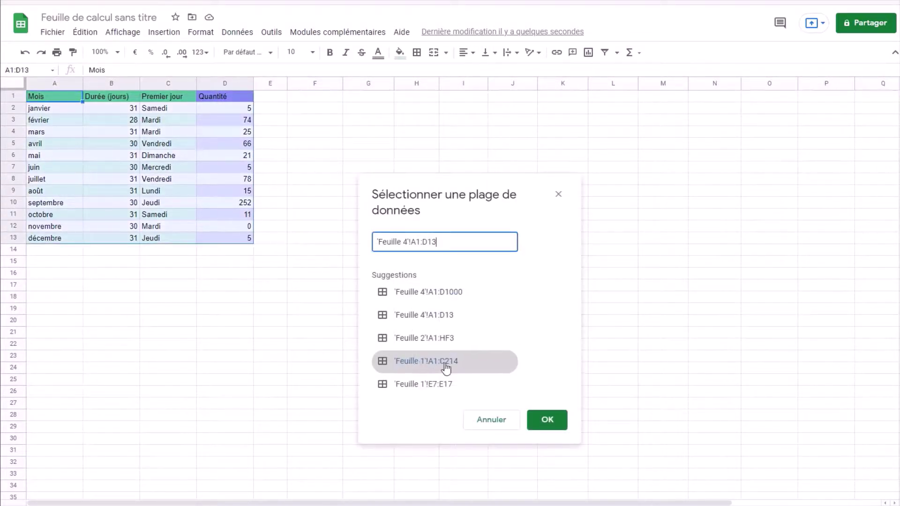
pyautogui.click(544, 420)
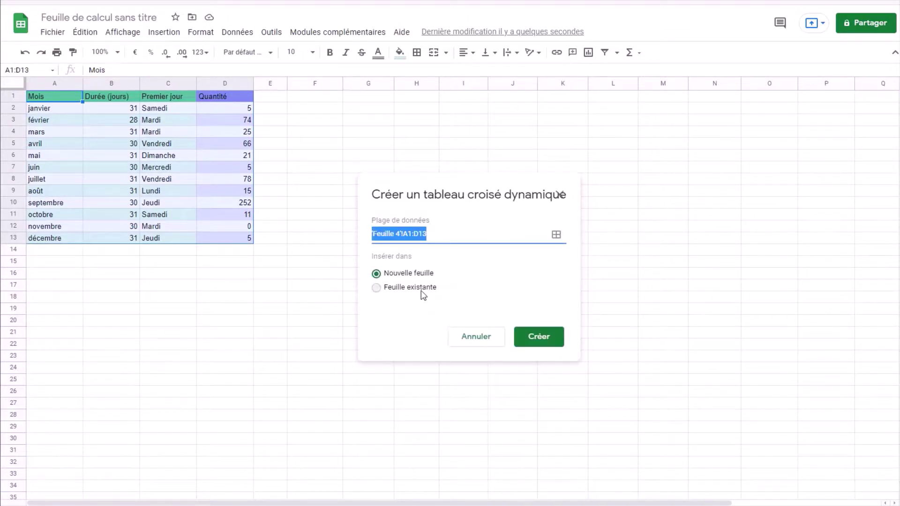
pyautogui.click(376, 287)
pyautogui.click(326, 96)
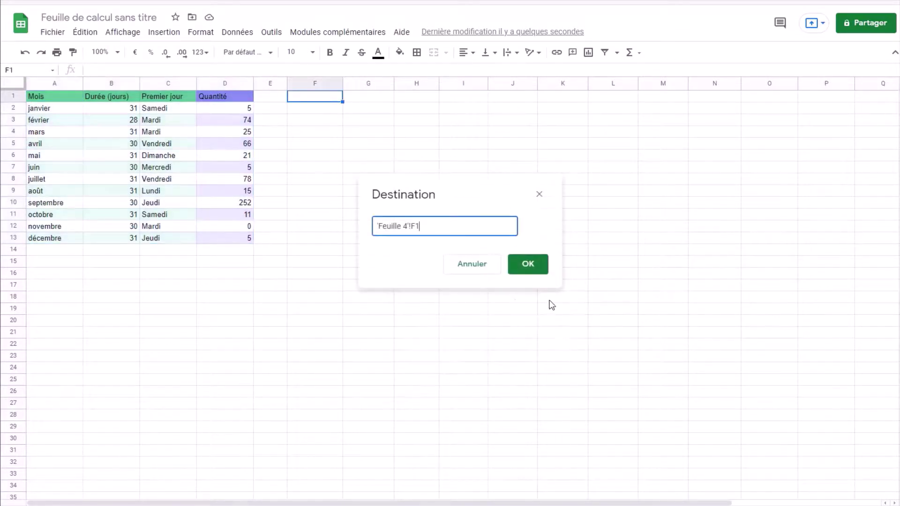
pyautogui.click(530, 265)
pyautogui.click(551, 351)
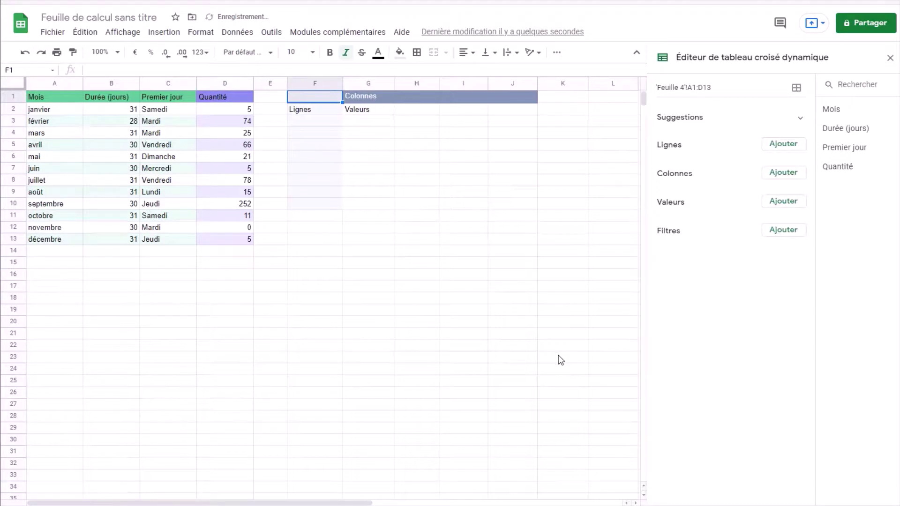
# - Group the pivot rows by Premier jour and add Quantité as the value
pyautogui.click(786, 146)
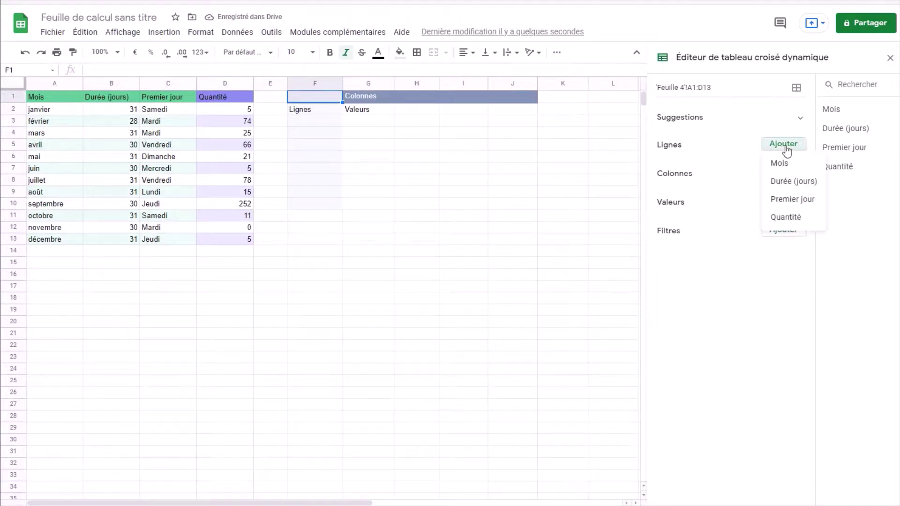
pyautogui.click(793, 199)
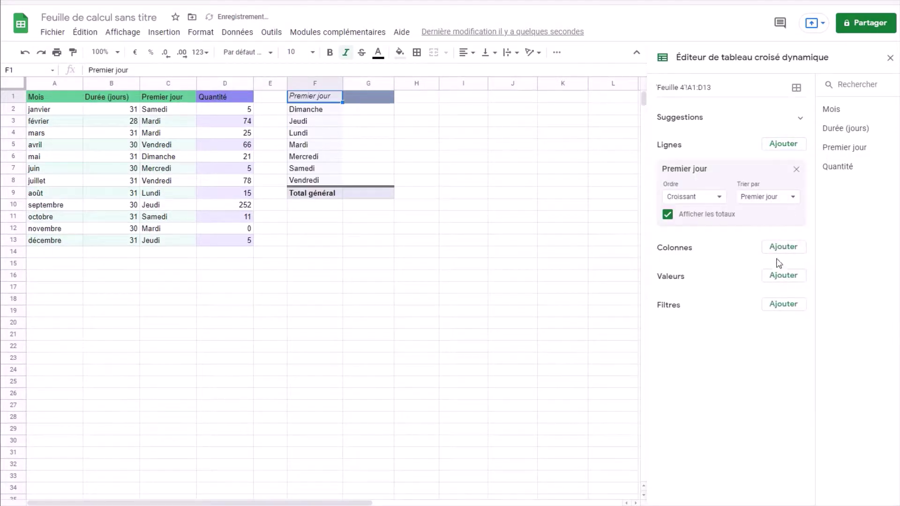
pyautogui.click(783, 275)
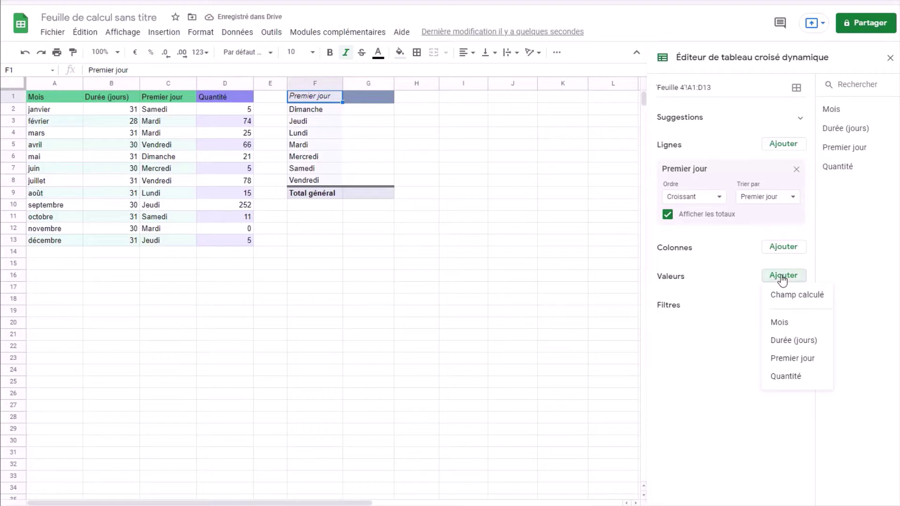
pyautogui.click(793, 376)
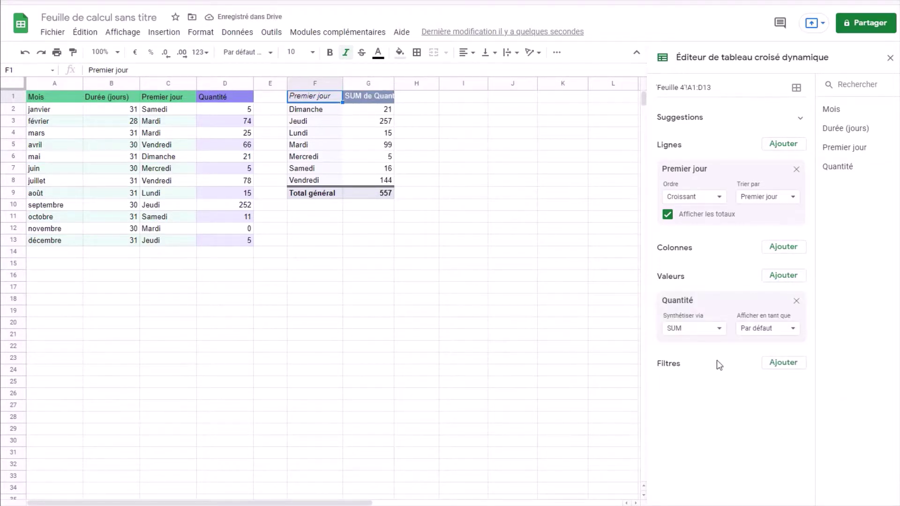
# - Try COUNT, COUNTUNIQUE and MAX for Quantité, settling on SUM (total 557)
pyautogui.click(721, 331)
pyautogui.click(703, 127)
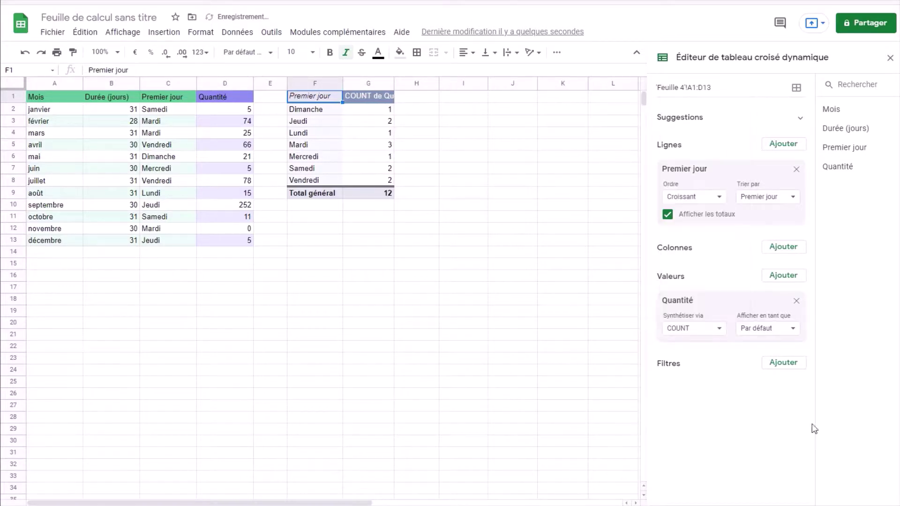
pyautogui.click(722, 331)
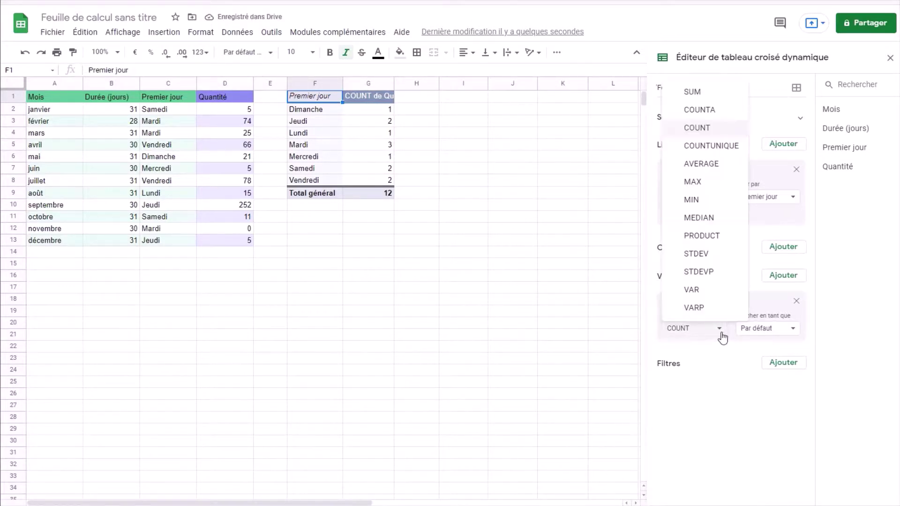
pyautogui.click(713, 146)
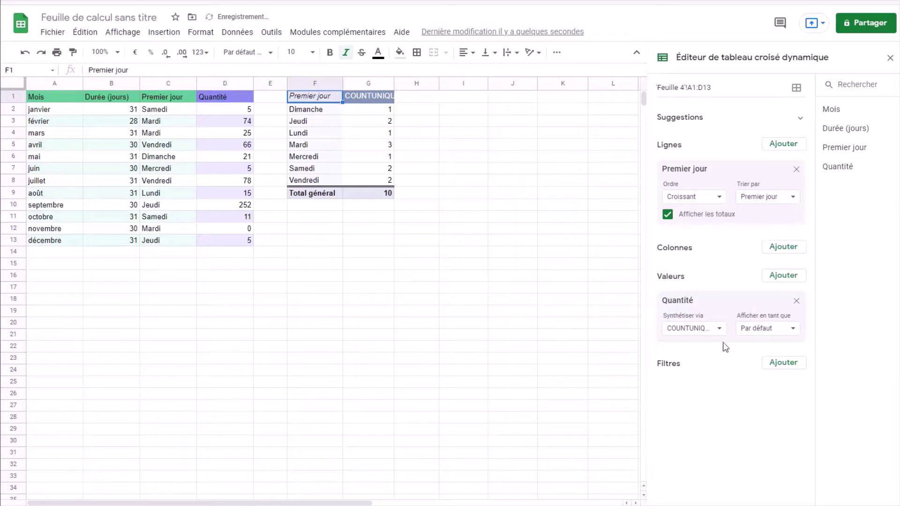
pyautogui.click(719, 329)
pyautogui.click(698, 182)
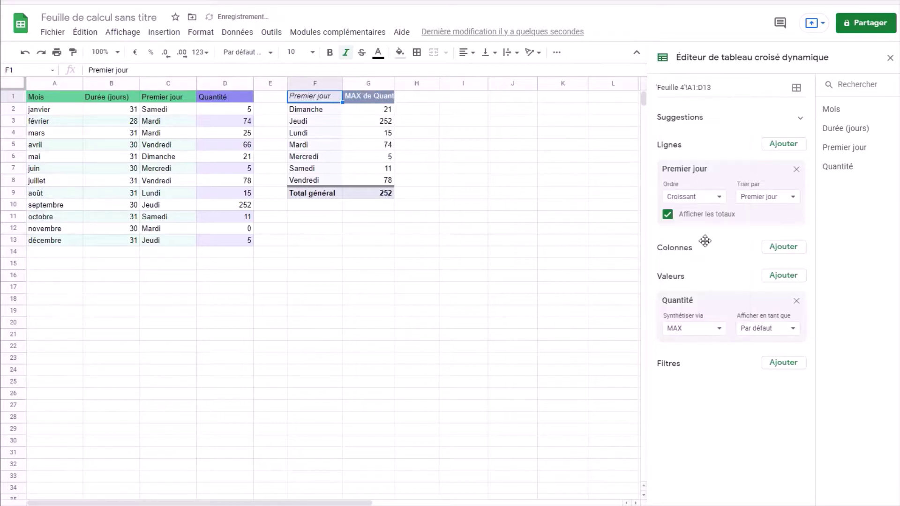
pyautogui.click(720, 332)
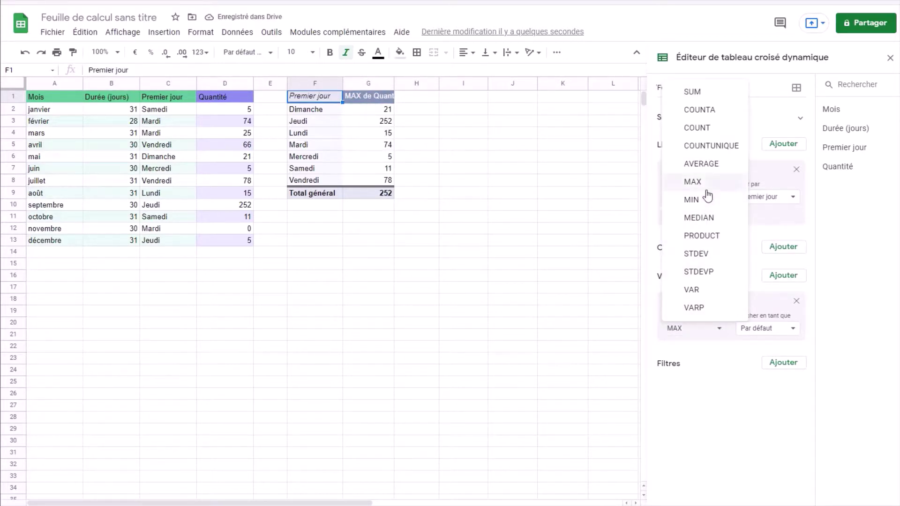
pyautogui.click(701, 164)
# - Display Quantité as Pourcentage du total général, e.g. Jeudi 46,14%, total 100,00%
pyautogui.click(774, 331)
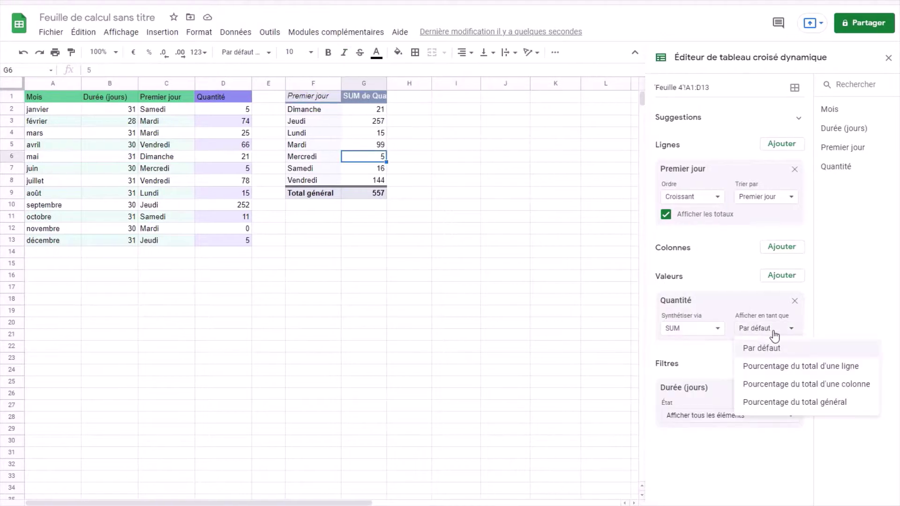
pyautogui.click(775, 389)
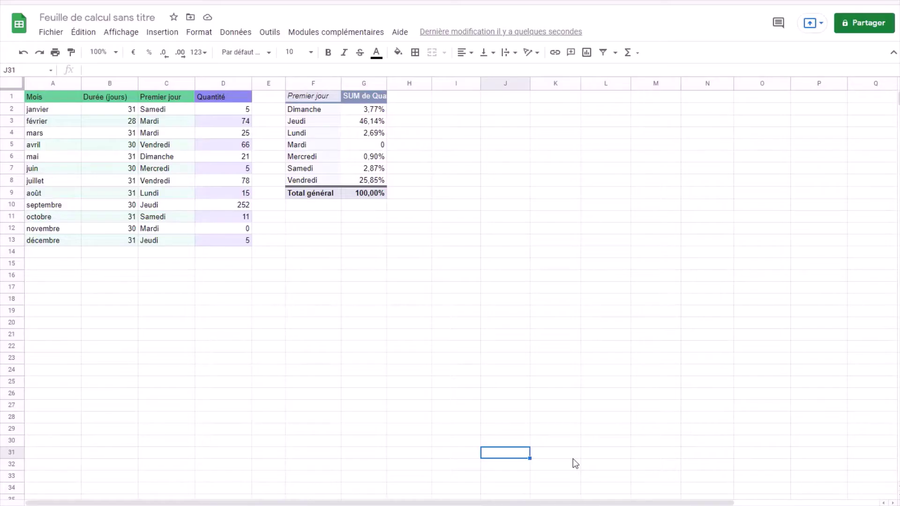
pyautogui.click(370, 180)
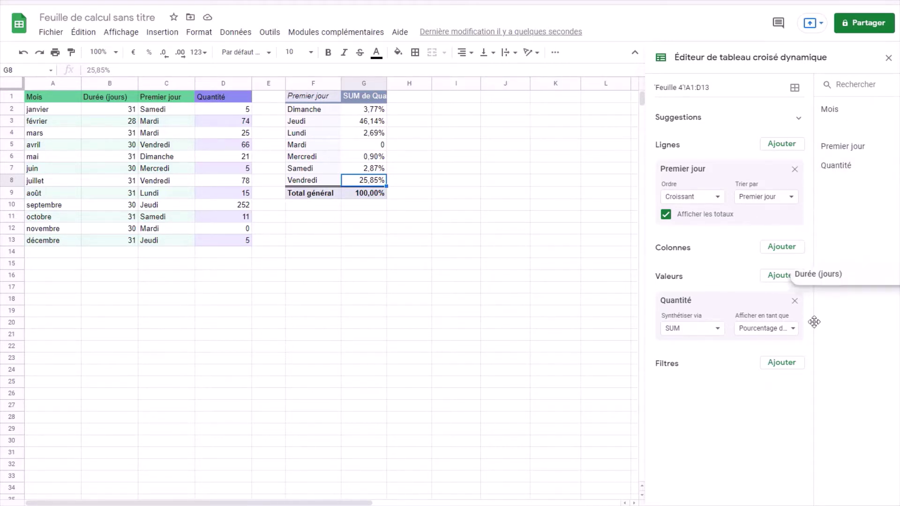
# - Add a Durée (jours) filter keeping only the 30-day months
pyautogui.moveTo(847, 126); pyautogui.dragTo(687, 381)
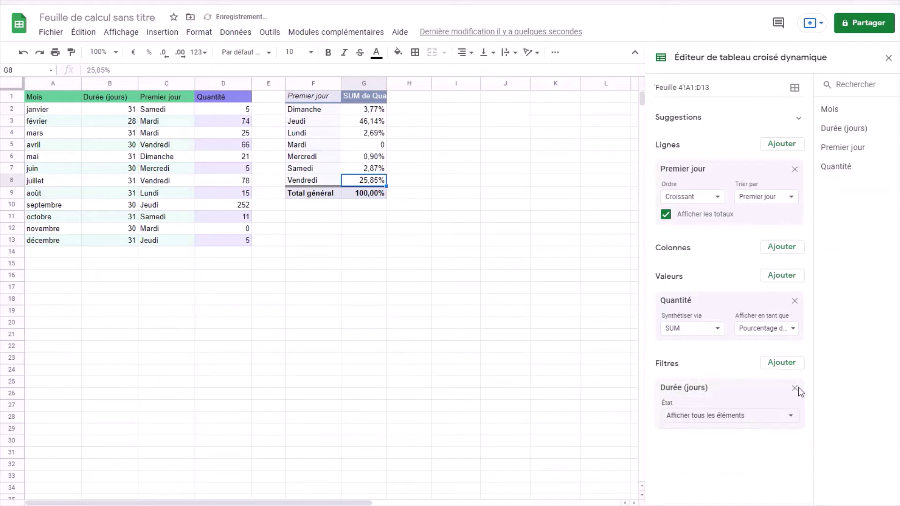
pyautogui.click(792, 417)
pyautogui.click(745, 369)
pyautogui.click(739, 436)
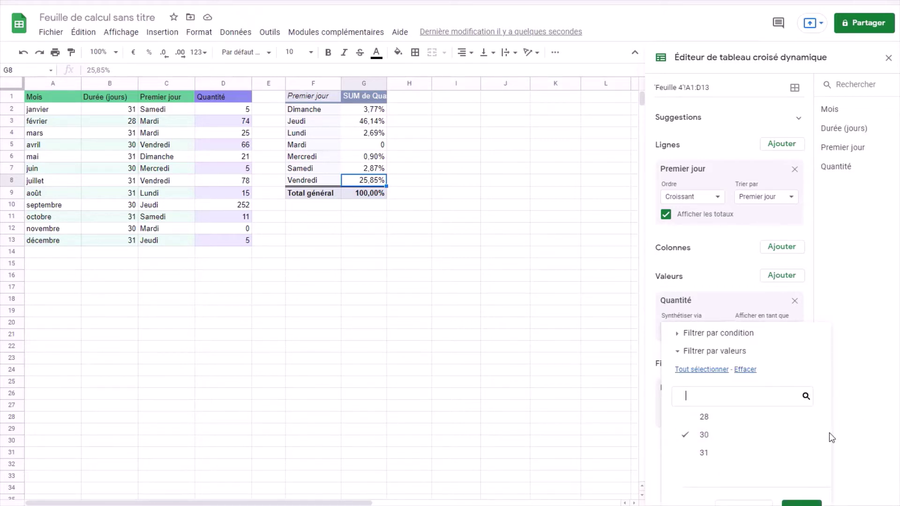
pyautogui.click(803, 500)
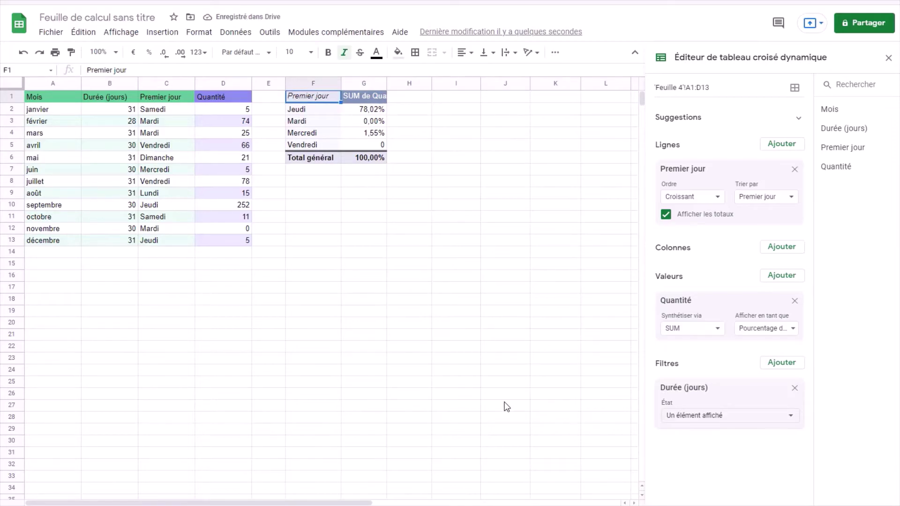